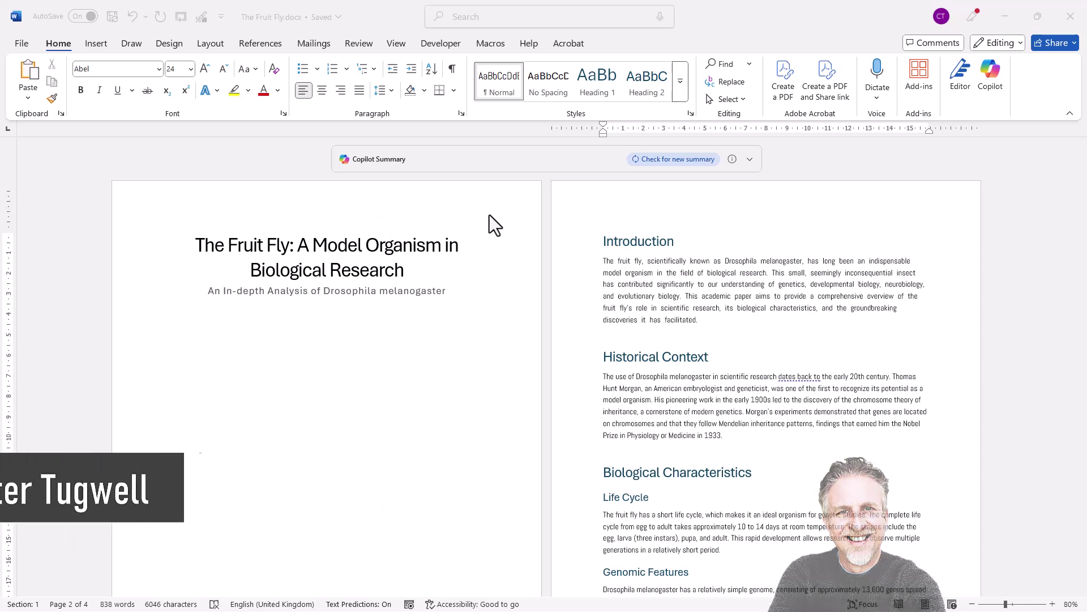
Step: Open the header and footer areas to view them on the first page, and return to the body text
double_click(313, 203)
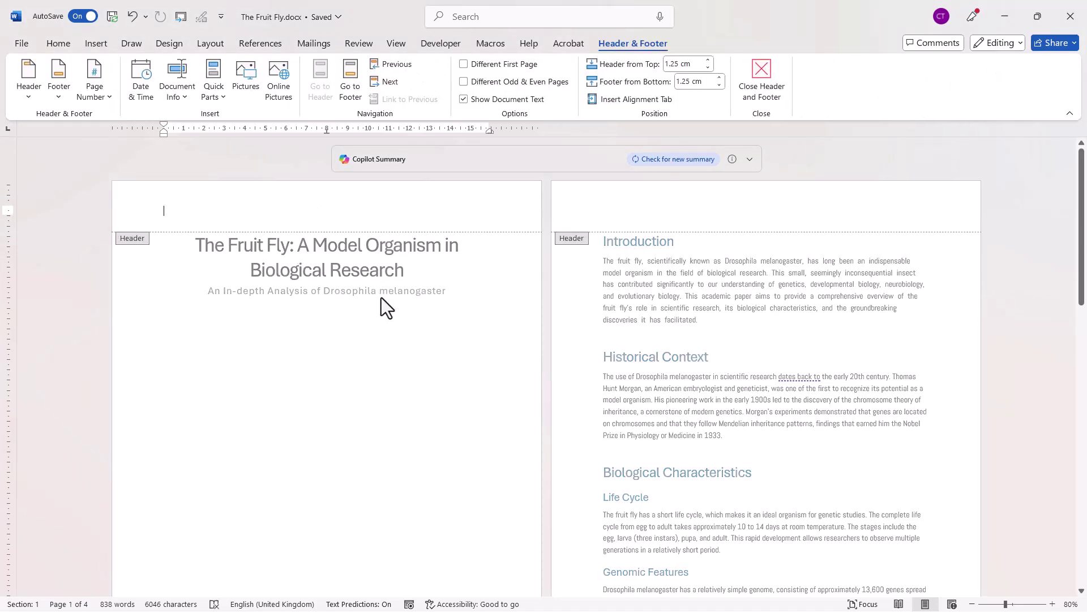
scroll(369, 354, down, 5)
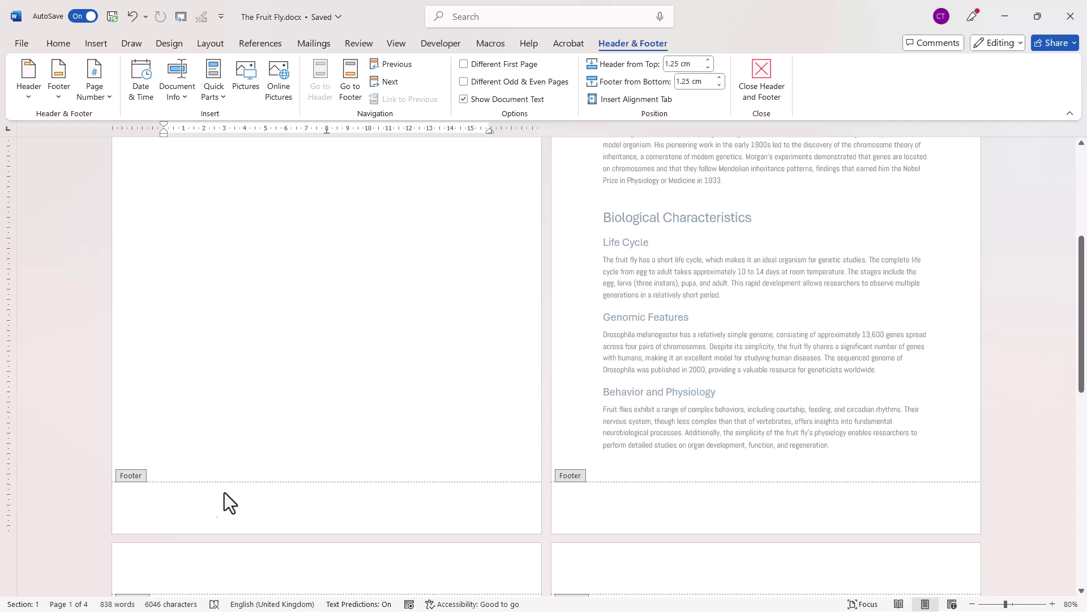
double_click(310, 391)
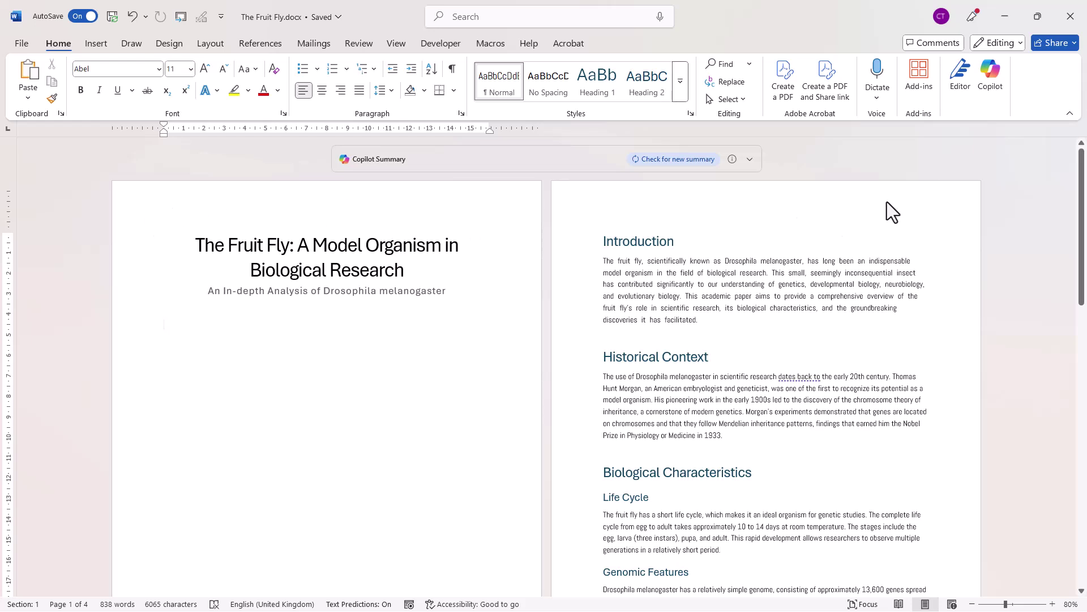
Step: Hide the white space between the pages and show it again
double_click(319, 181)
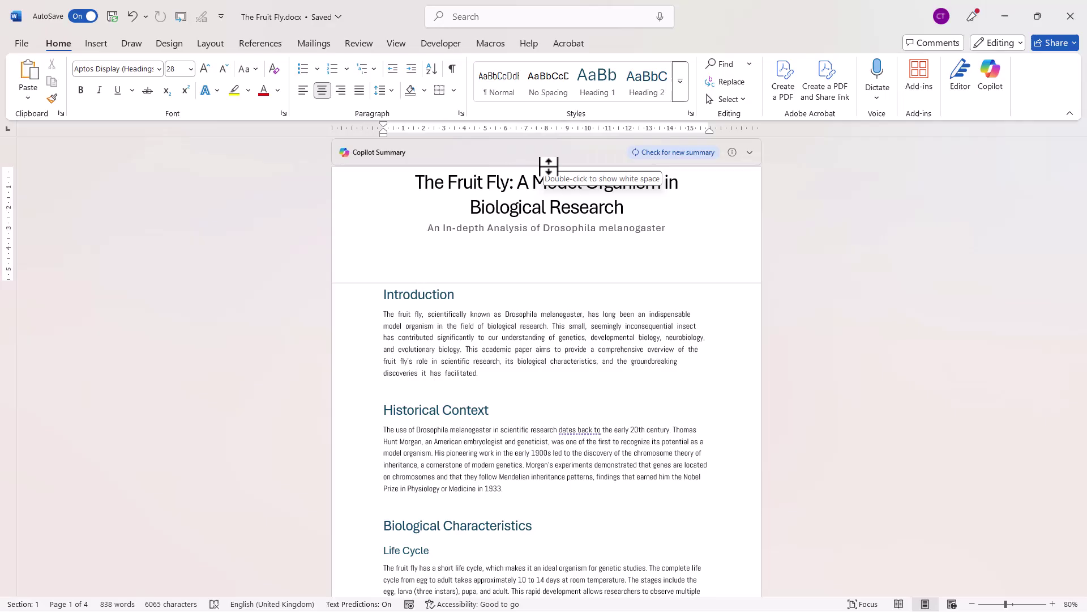
double_click(549, 165)
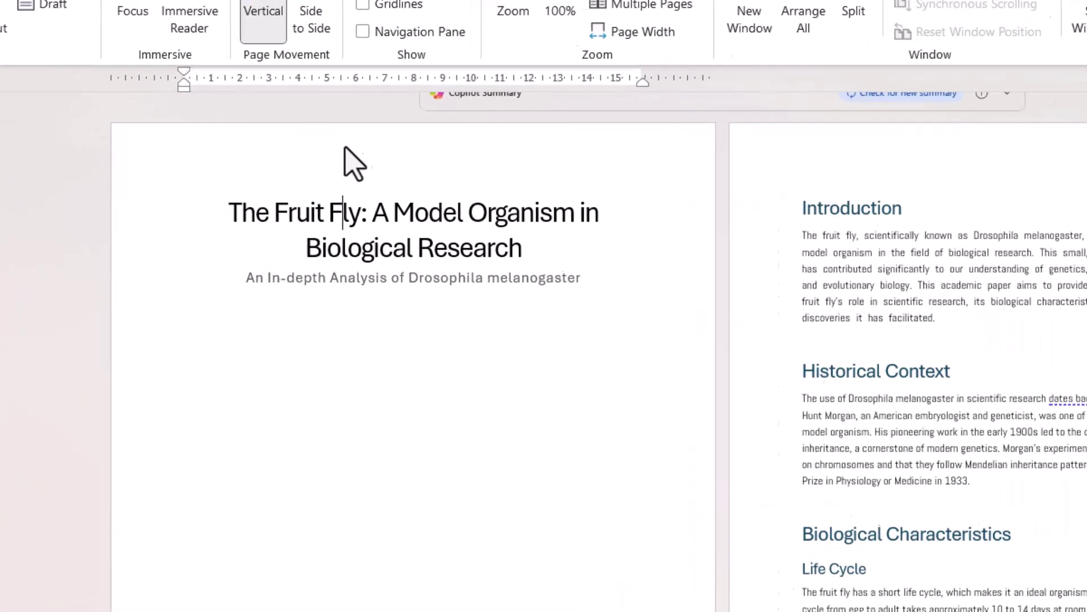
Step: Open the first page's header for editing and place the insertion point at its centre
double_click(311, 175)
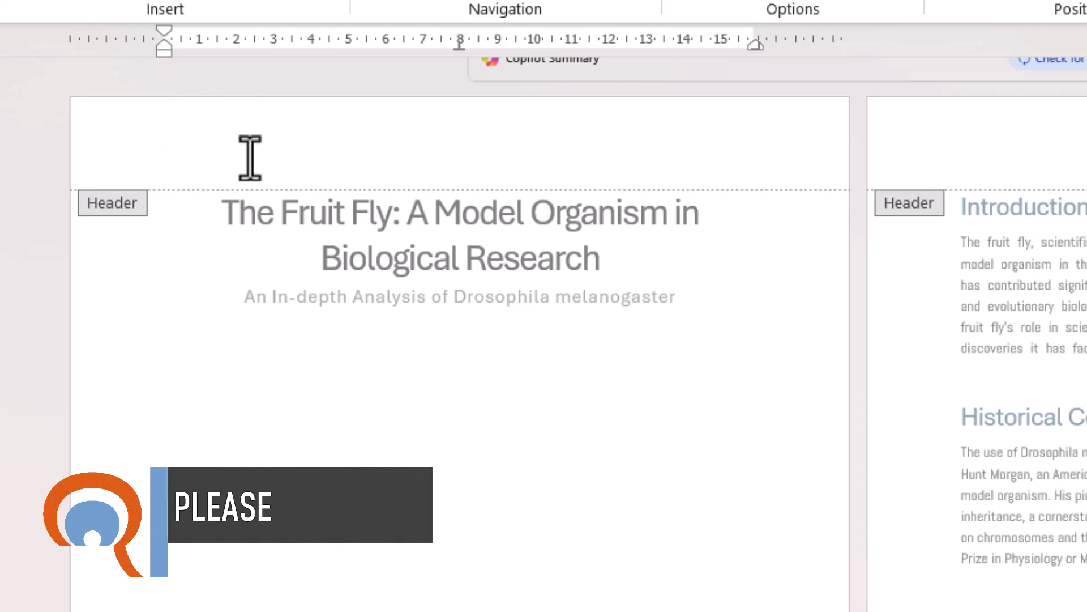
double_click(458, 147)
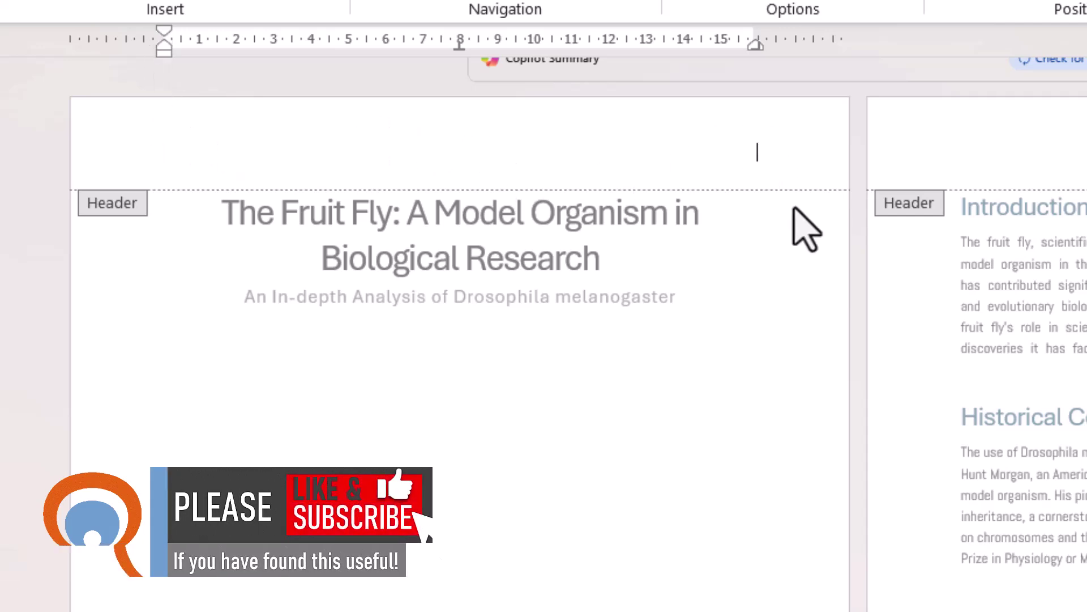
click(472, 158)
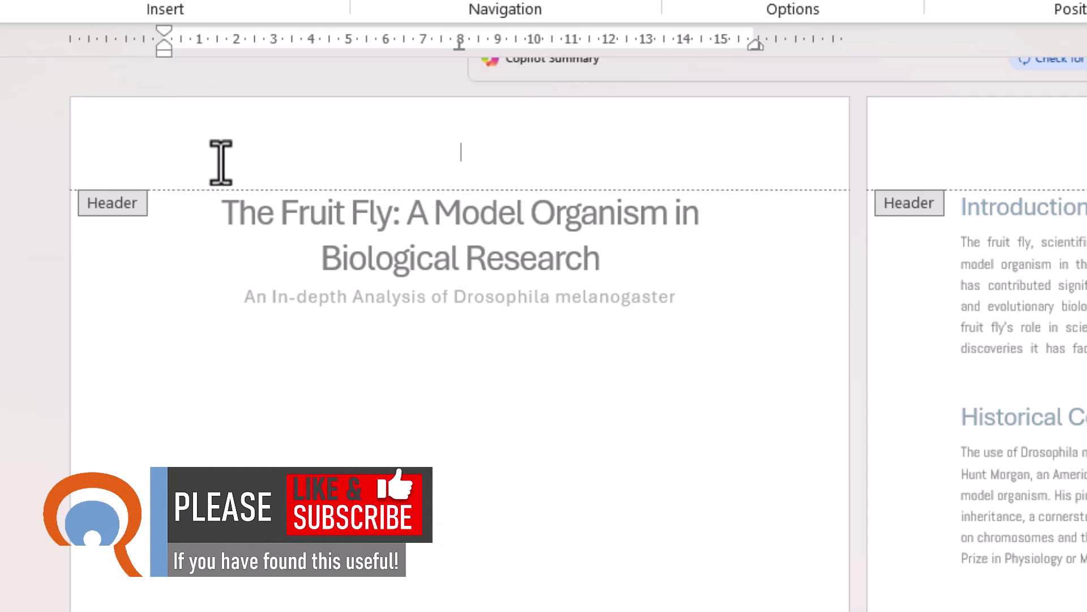
click(183, 154)
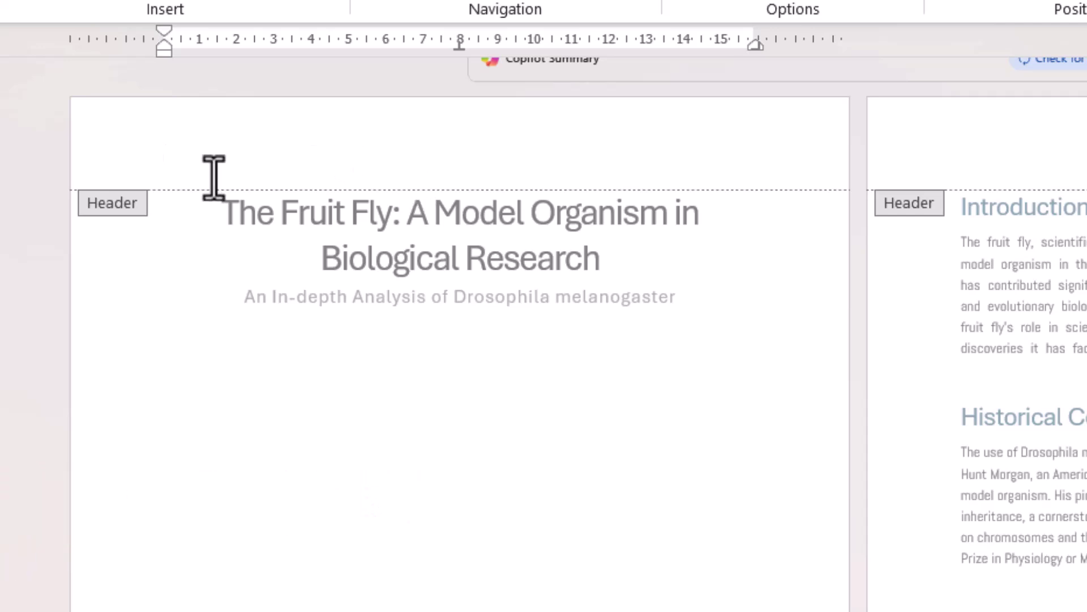
double_click(458, 155)
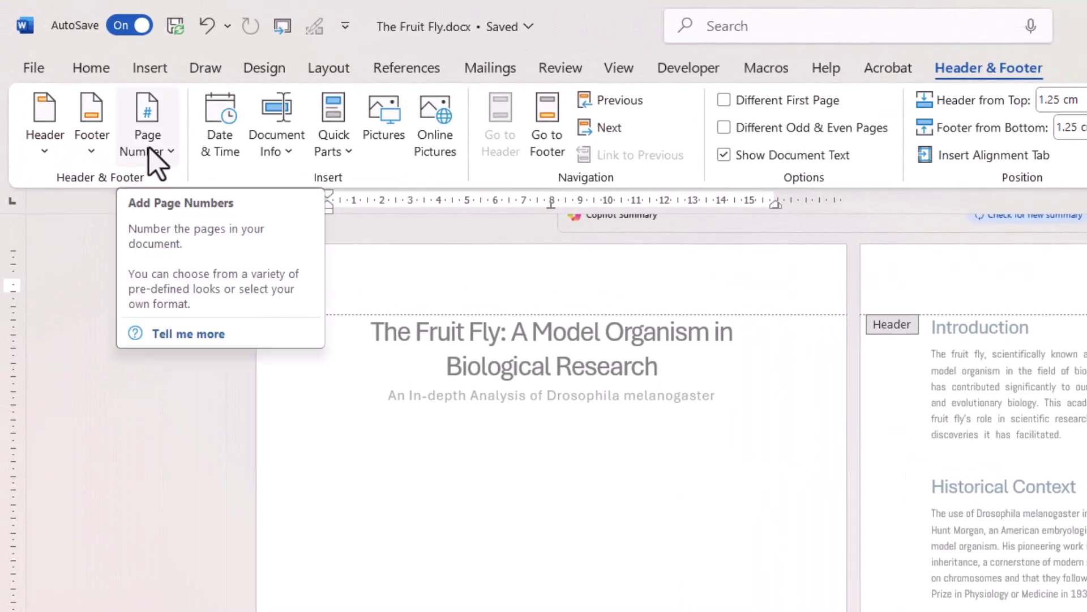
Step: Insert a Plain Number page number at the current position in the header
click(152, 159)
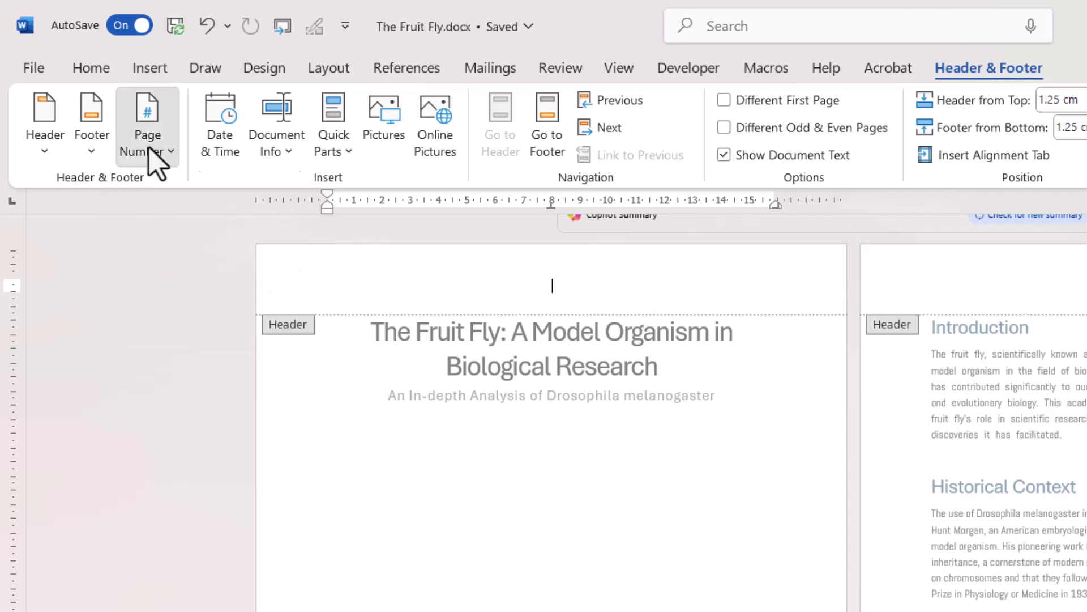
mouse_move(185, 286)
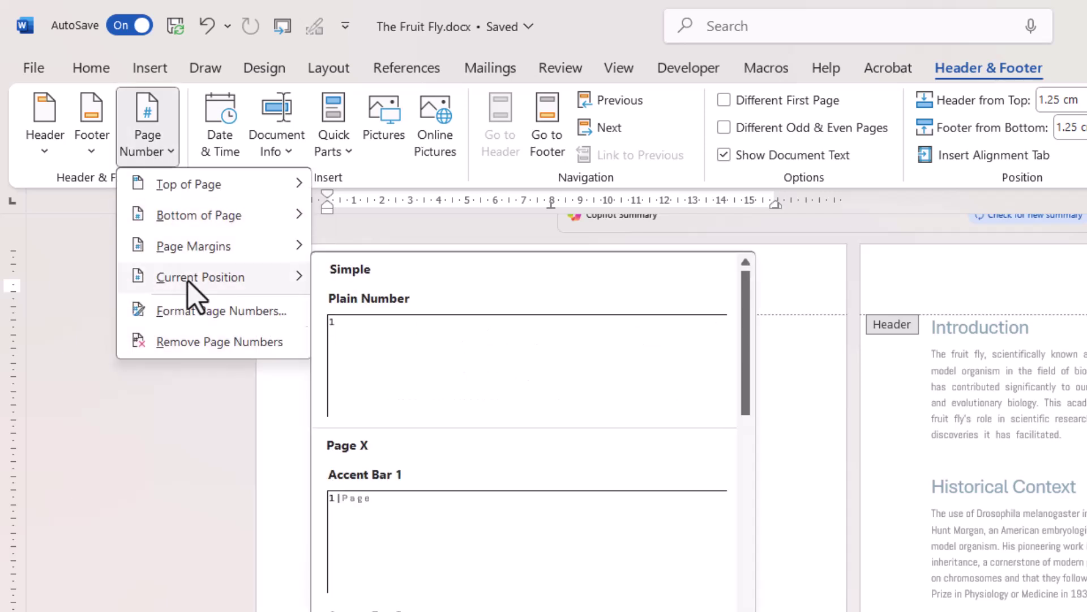
click(375, 335)
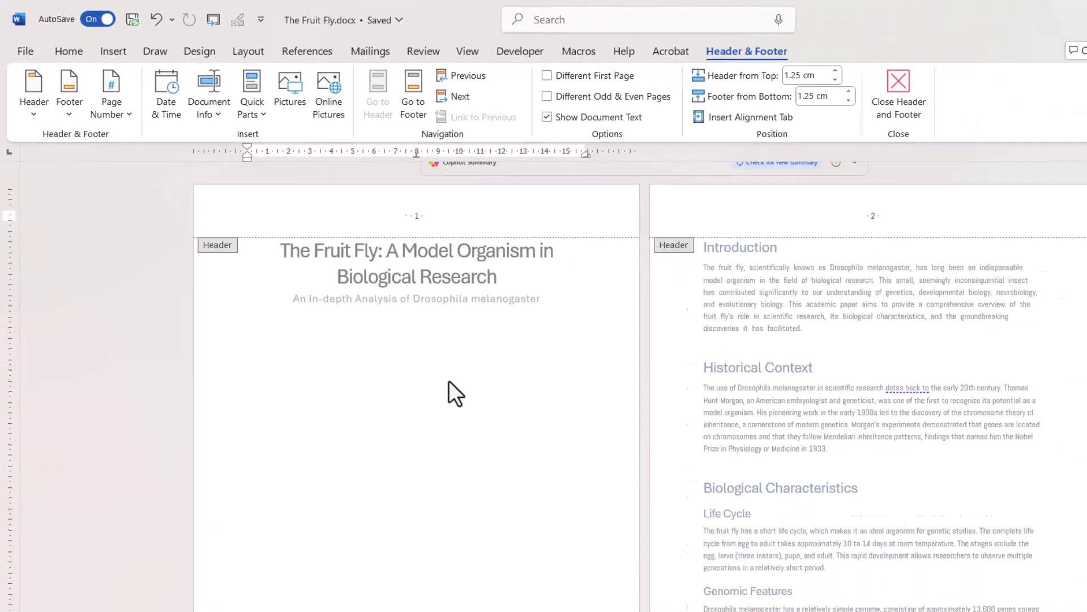
Step: Insert a Plain Number page number at the left edge of the first page's footer
scroll(380, 324, down, 3)
scroll(381, 323, down, 3)
click(228, 474)
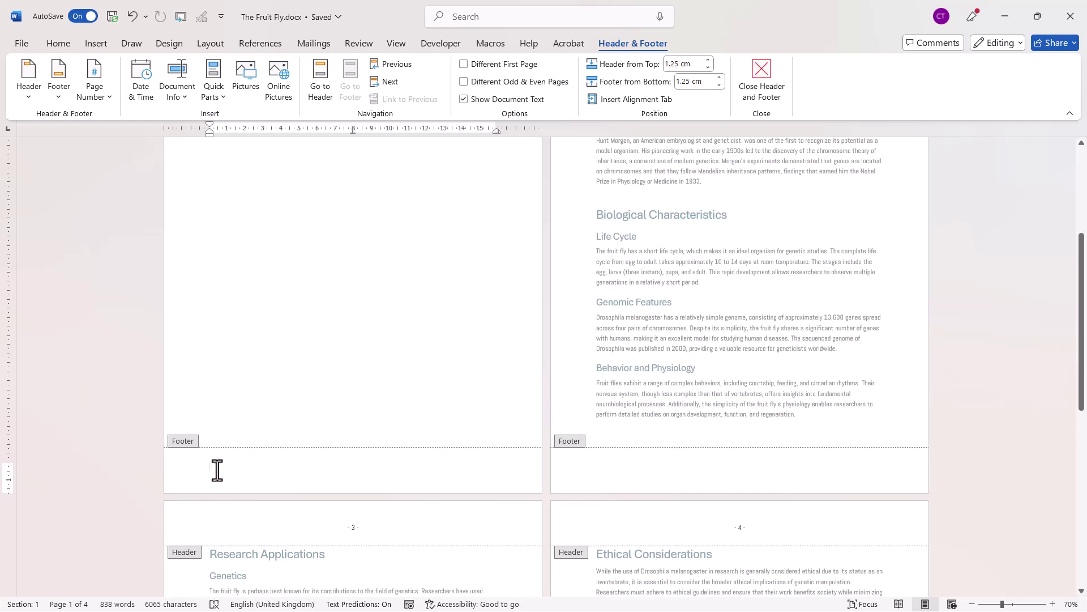
click(95, 85)
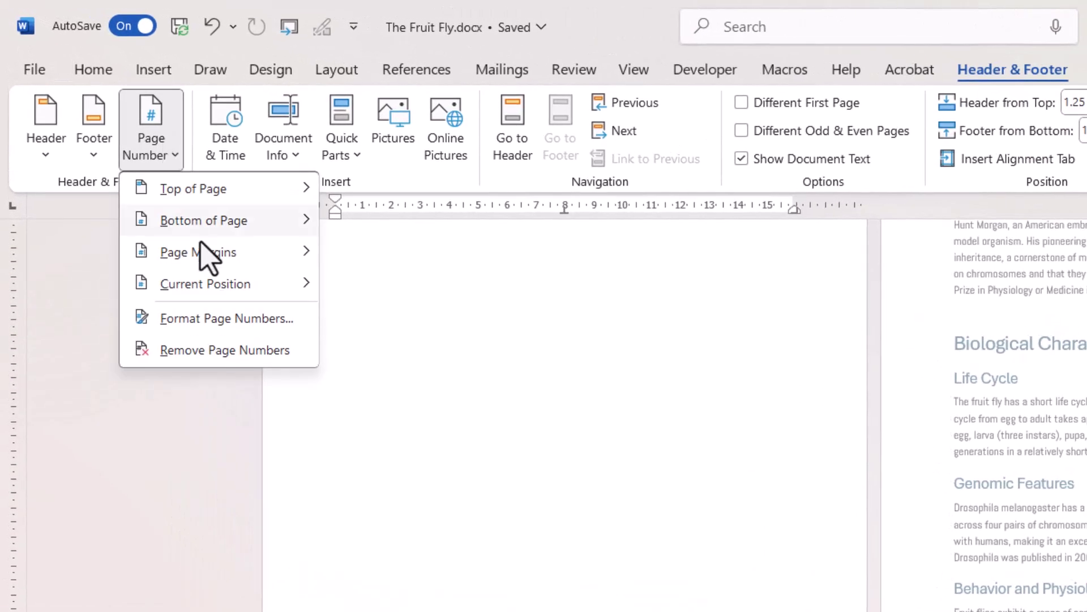
mouse_move(227, 287)
click(409, 351)
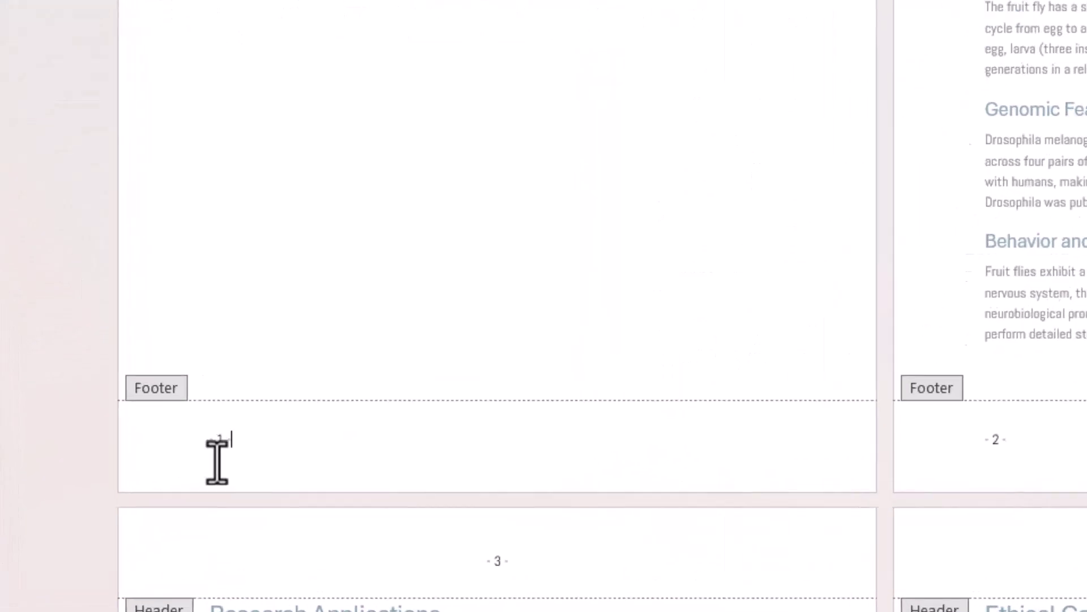
Step: Delete the page number from the footer and the one from the header
drag(233, 441, 202, 438)
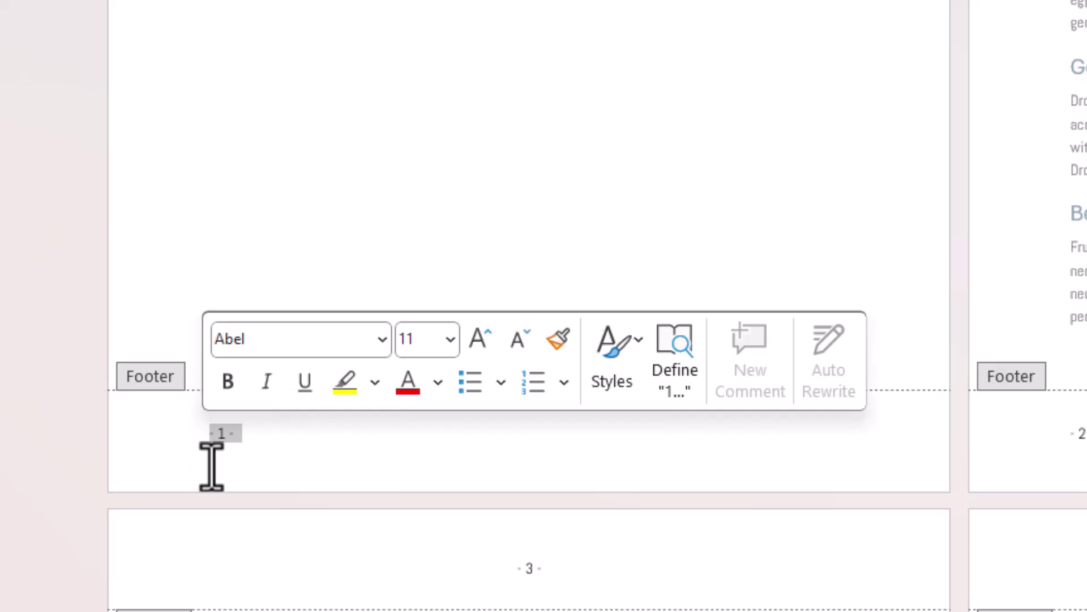
key(Delete)
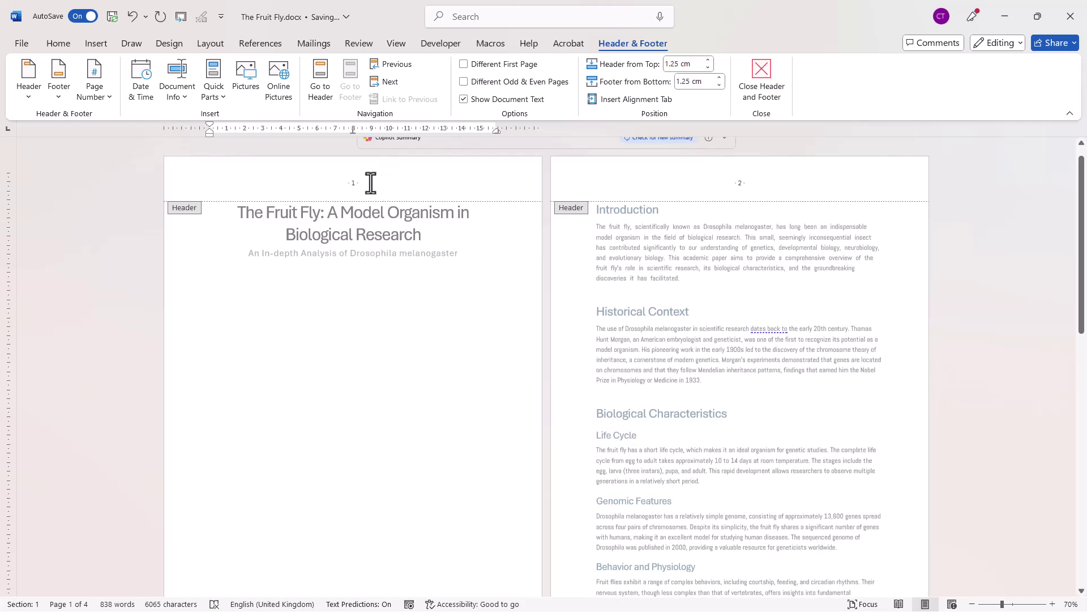
drag(335, 181, 354, 253)
key(Delete)
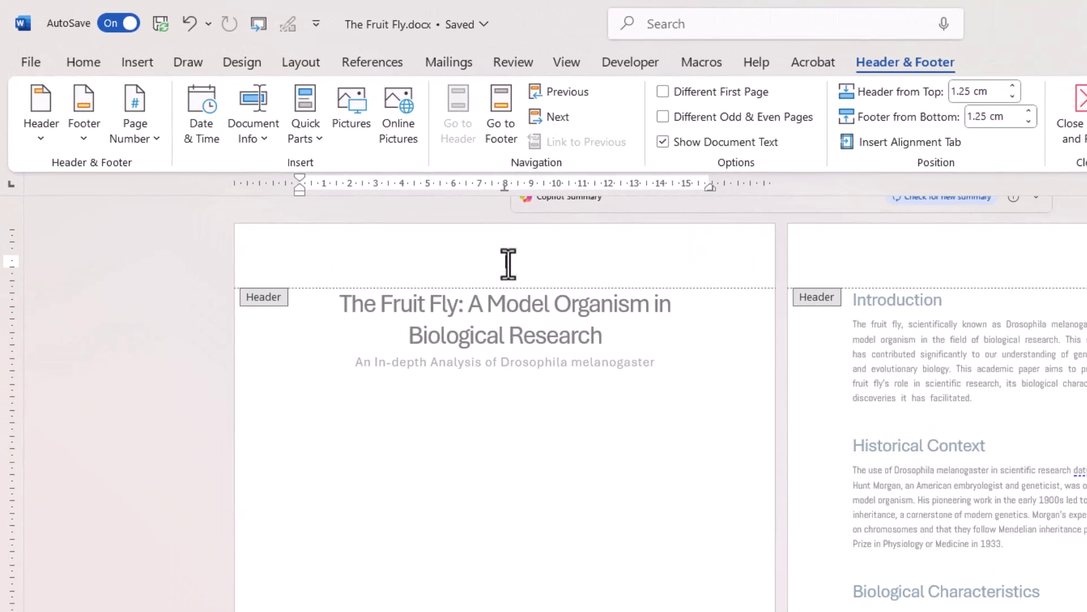
Step: Insert a Plain Number page number at the centre of the emptied header
click(121, 127)
mouse_move(162, 252)
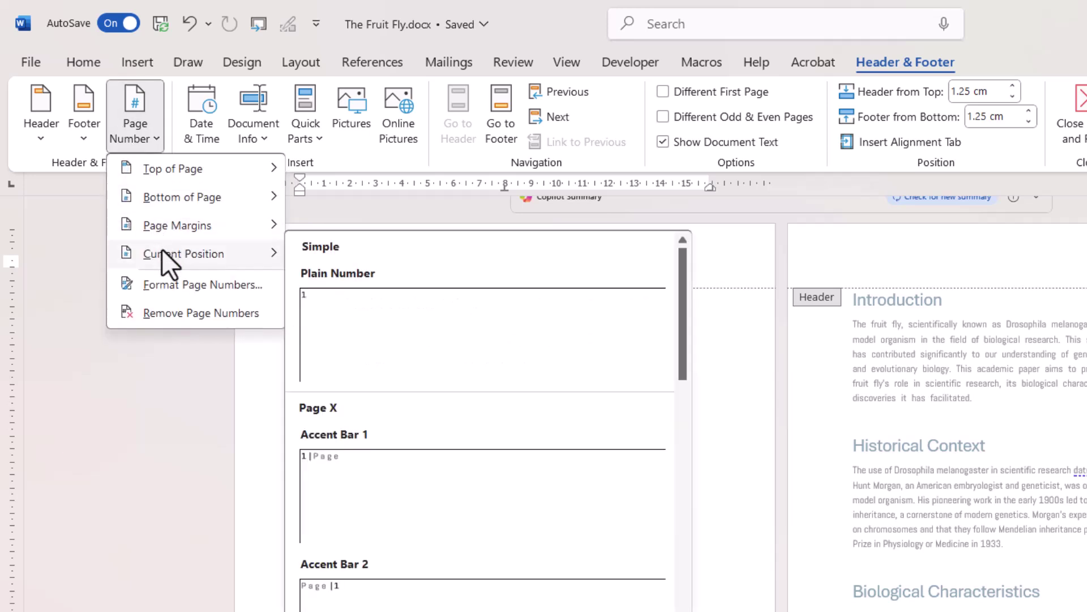
click(370, 335)
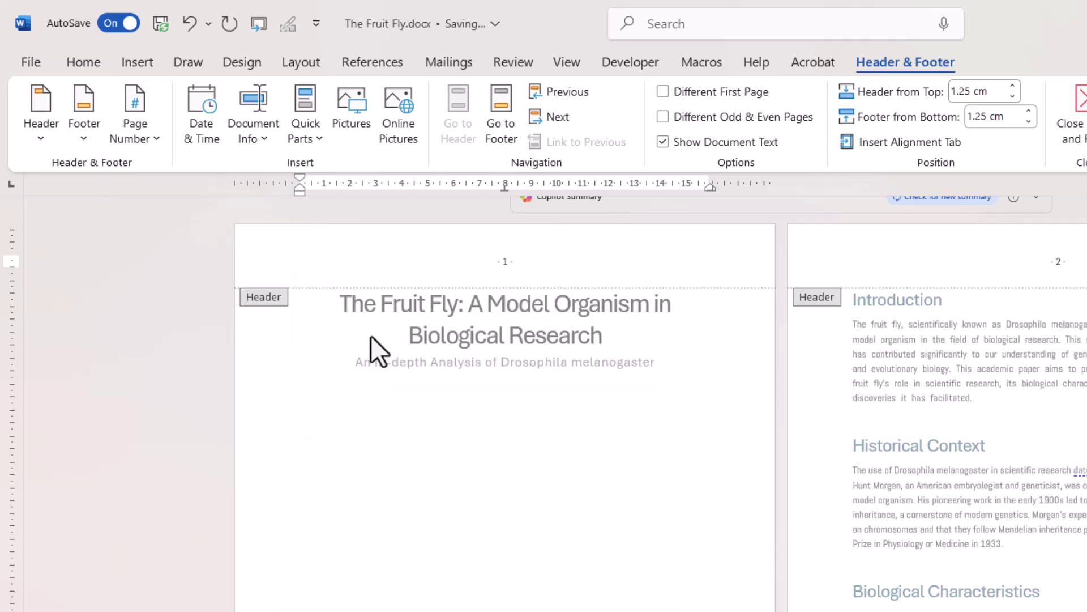
Step: Set the page number format to lowercase Roman numerals (i, ii, iii)
click(135, 132)
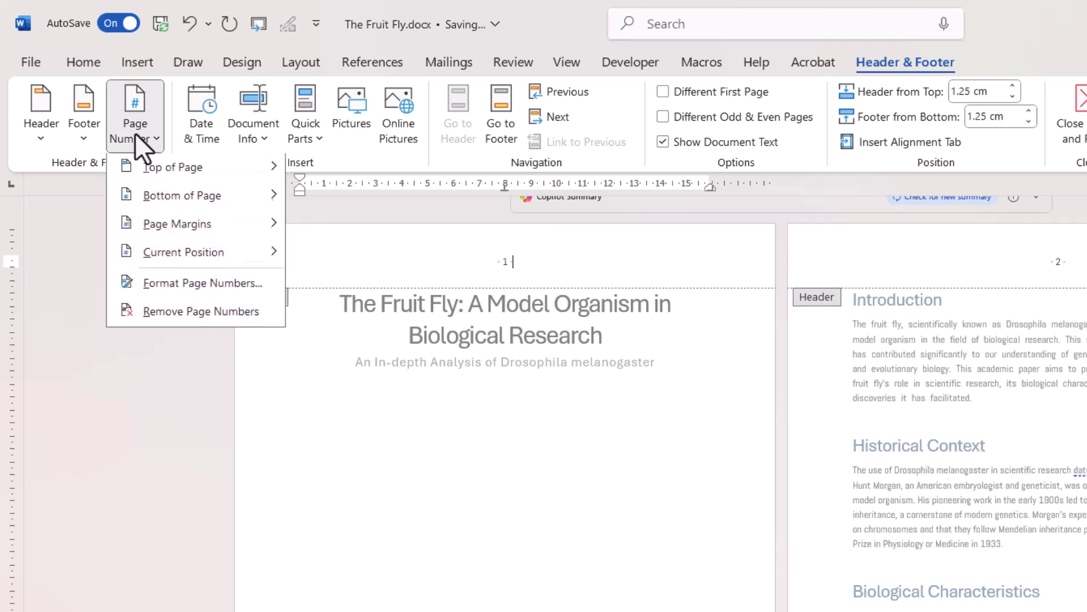
click(169, 283)
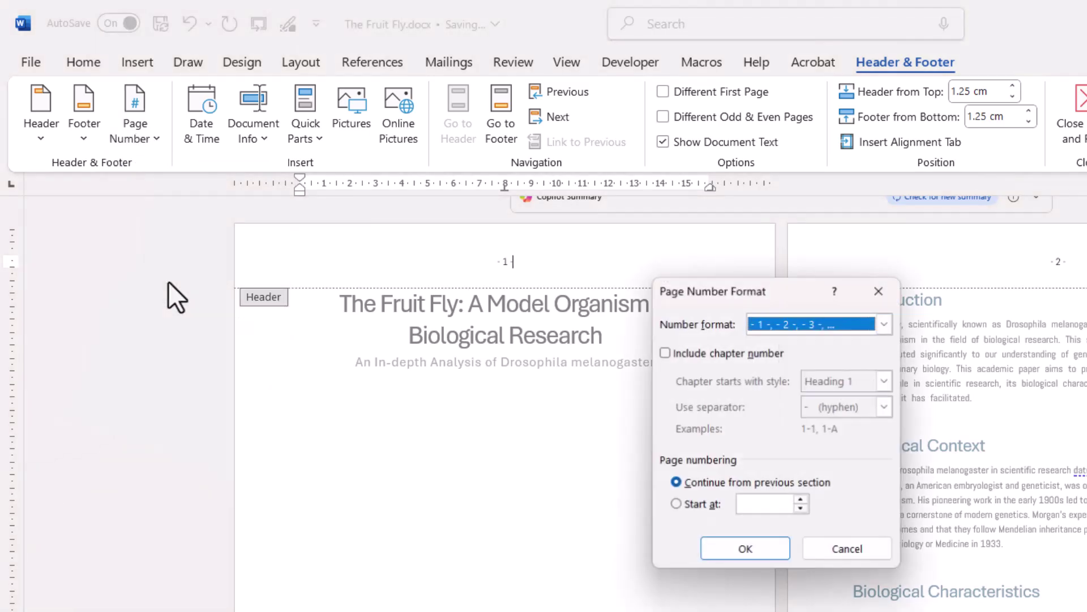
click(886, 324)
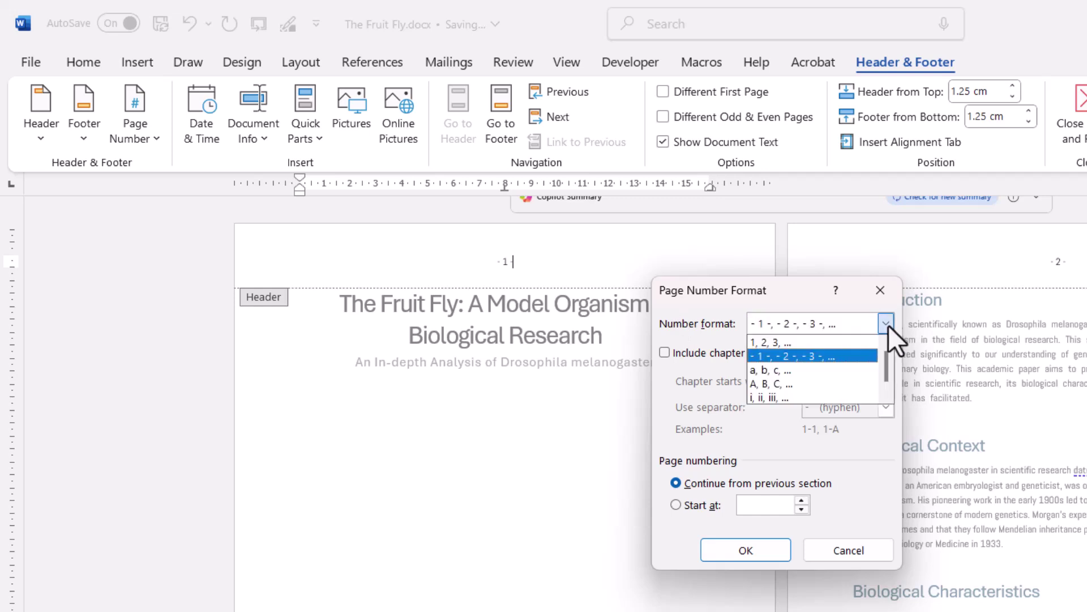
click(759, 397)
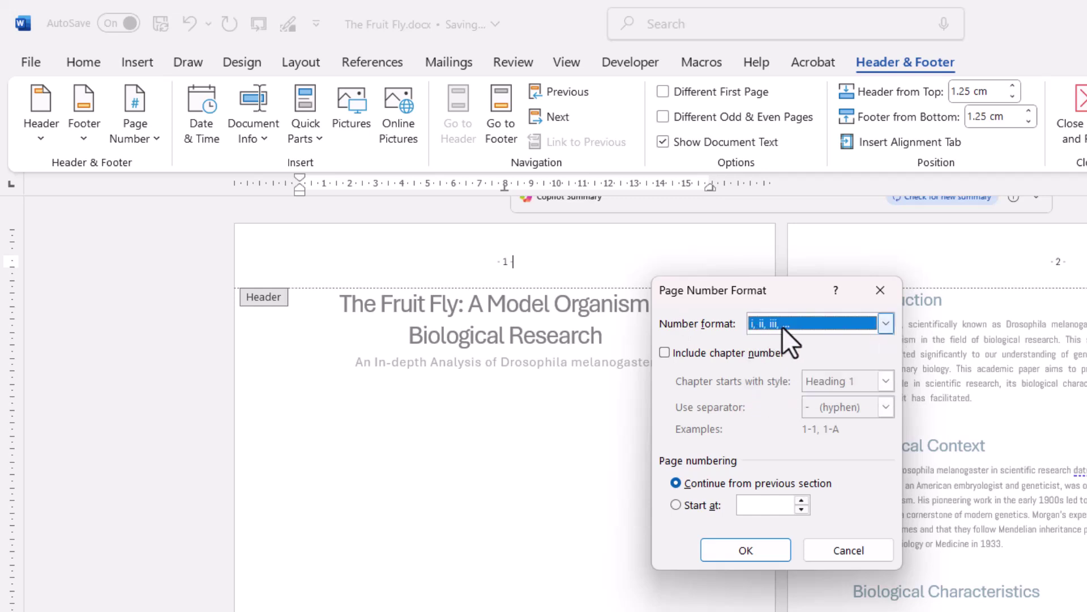
click(743, 551)
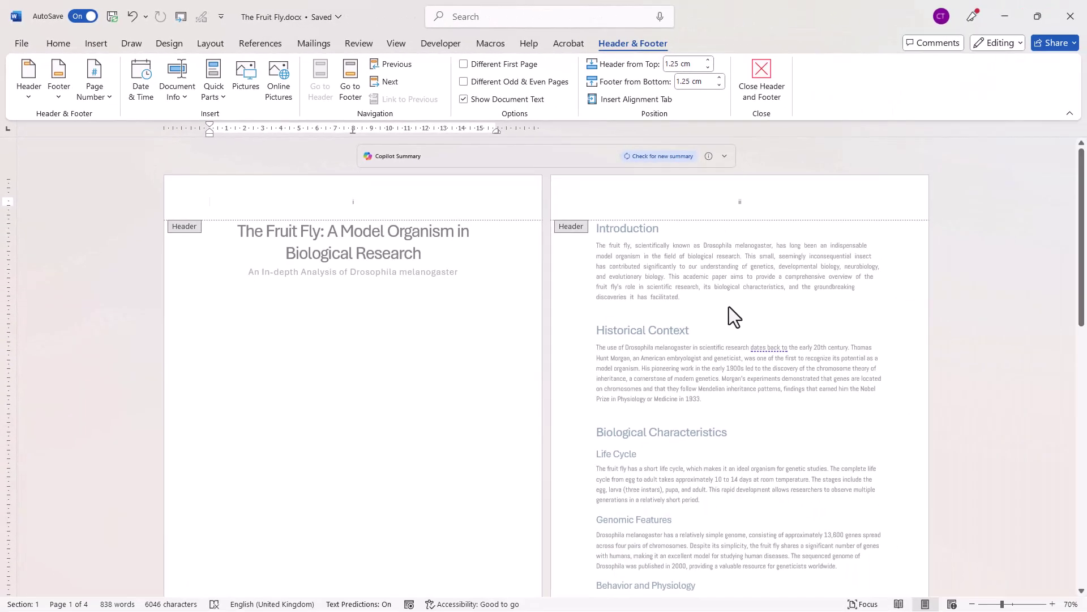
Step: Delete the Roman page number from the header's centre and insert a Plain Number page number in its place
double_click(365, 202)
key(Delete)
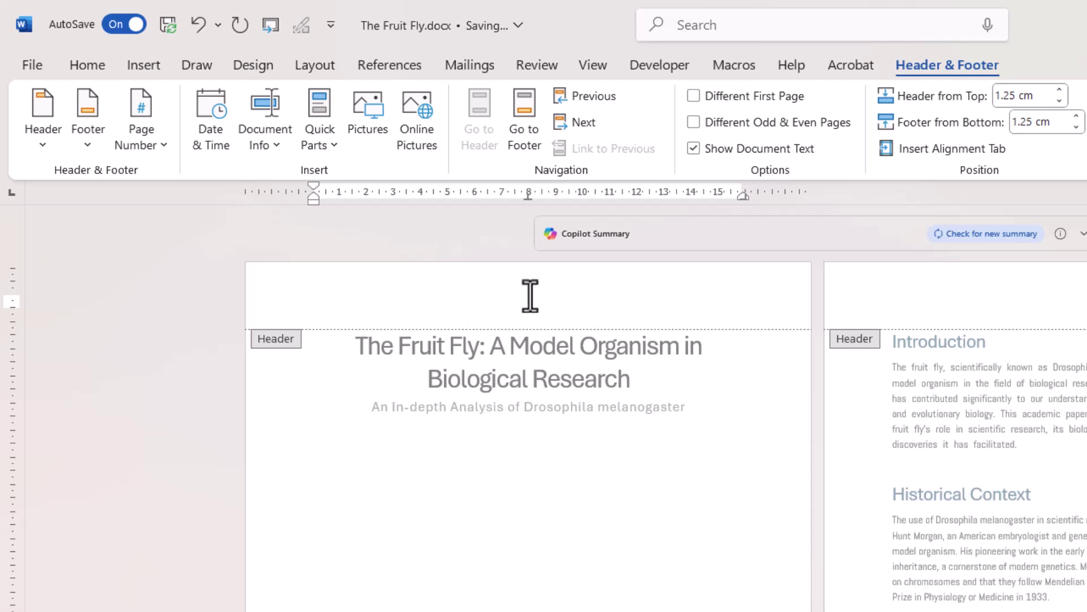
click(142, 139)
mouse_move(151, 265)
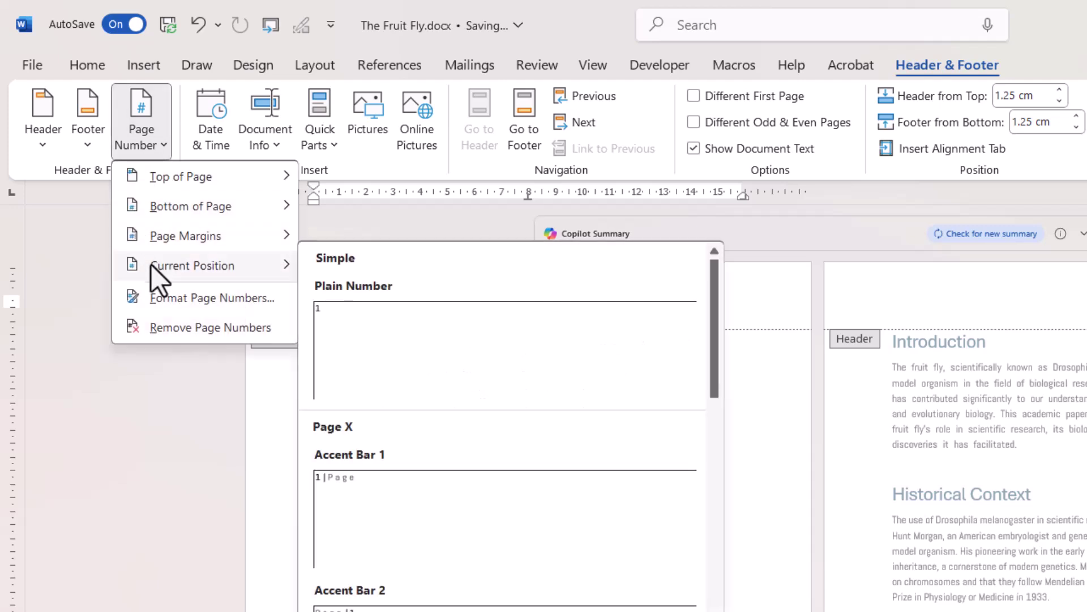
click(396, 350)
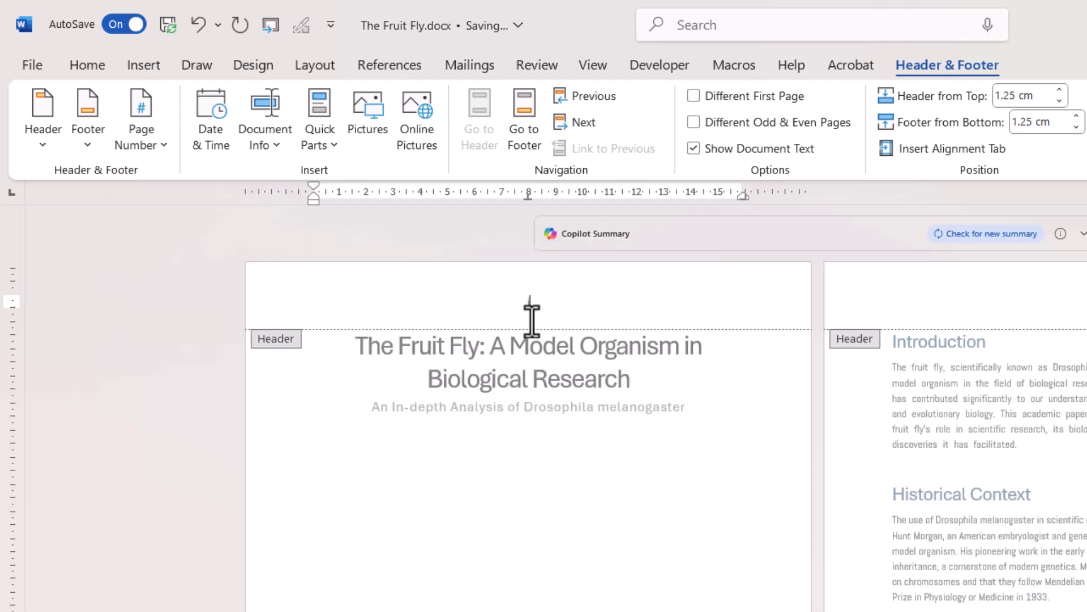
Step: Set the page number format to 1, 2, 3
click(141, 136)
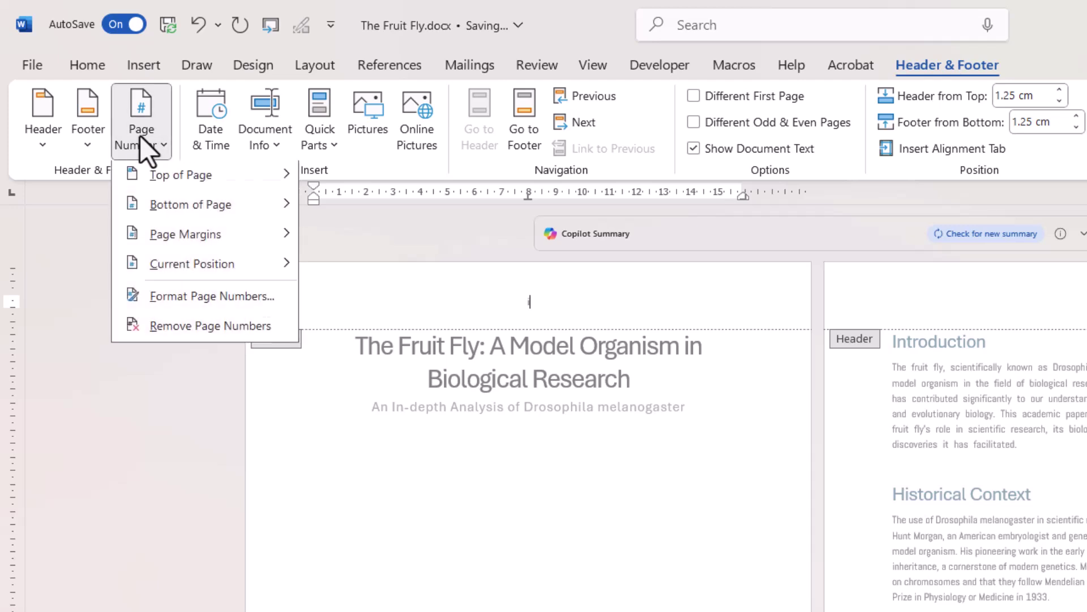
click(160, 296)
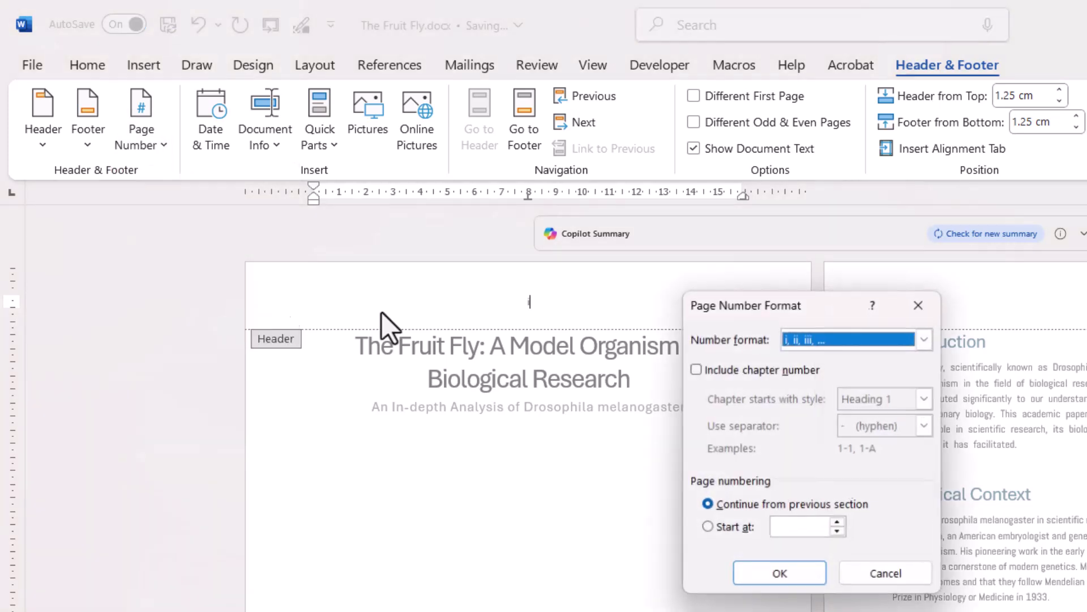
click(924, 340)
click(820, 354)
click(771, 577)
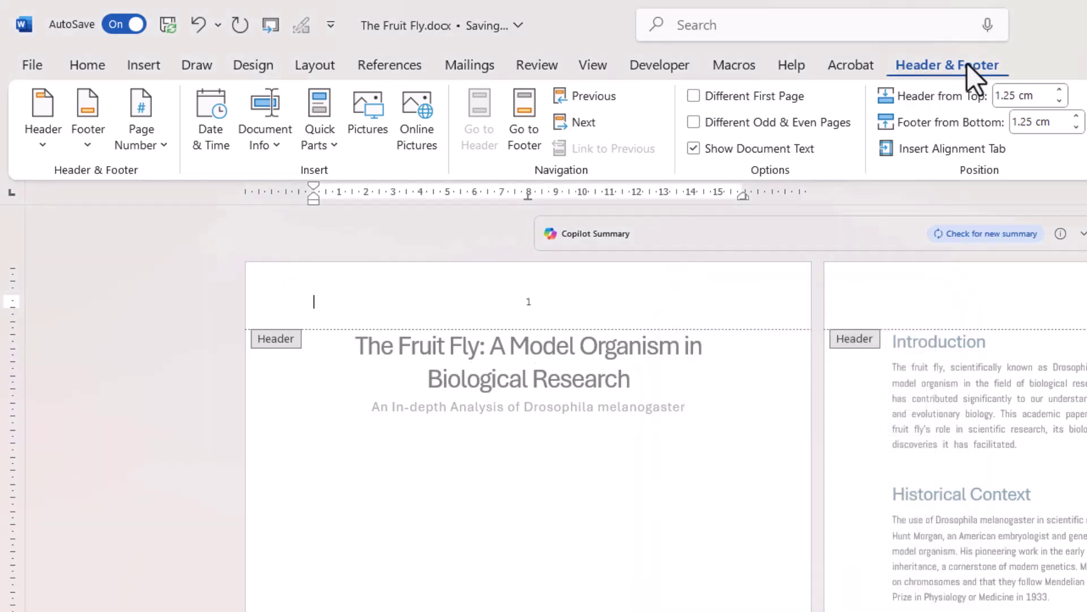
Step: Give the first page a different header and footer from the rest of the document
click(693, 97)
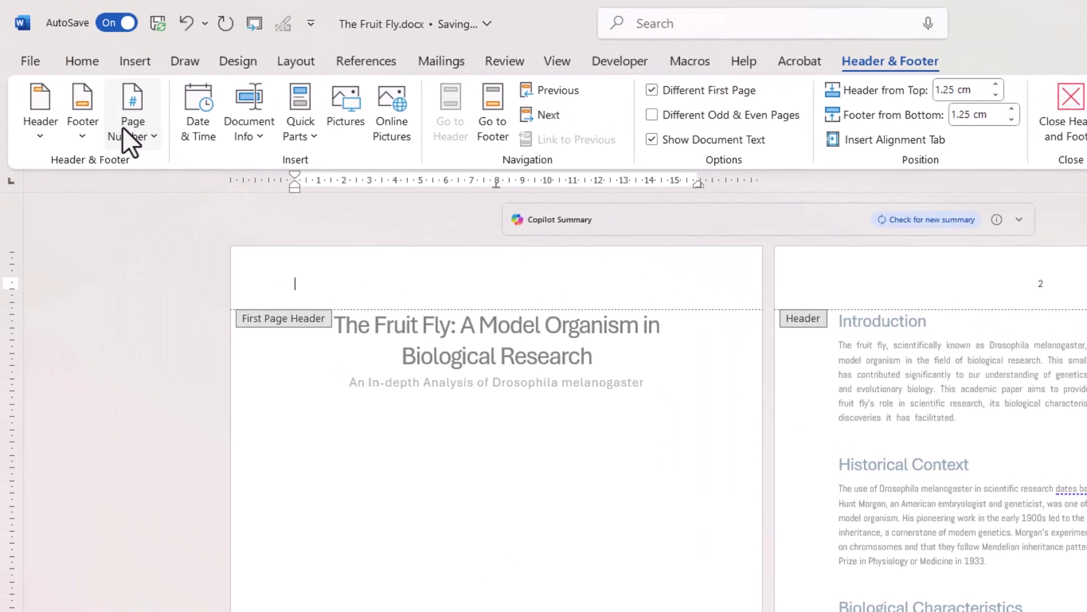
Step: Set the document's page numbering to start at 0
click(128, 139)
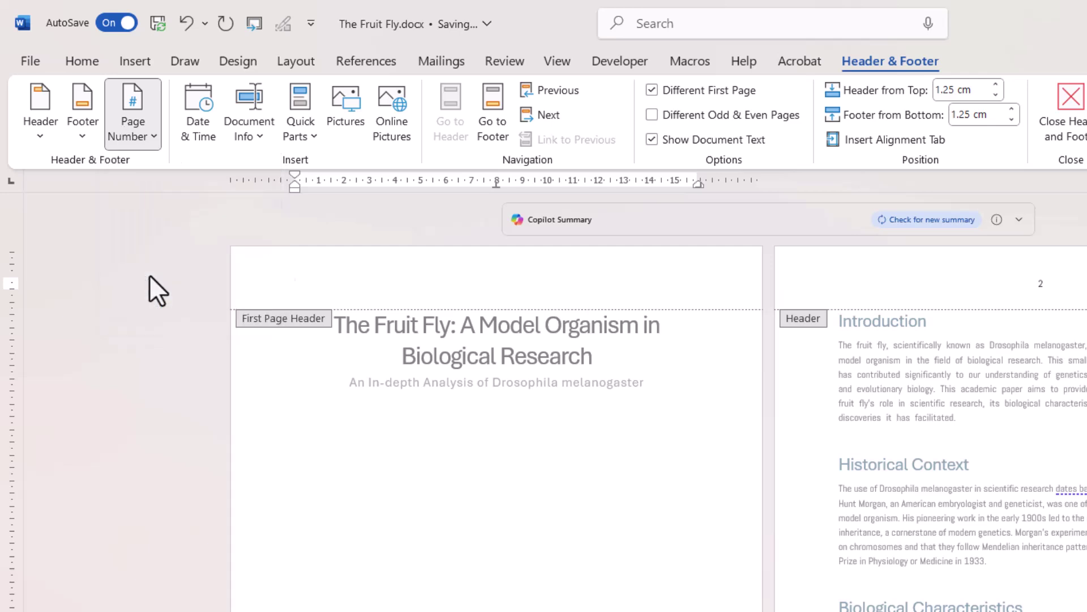
click(150, 278)
click(674, 499)
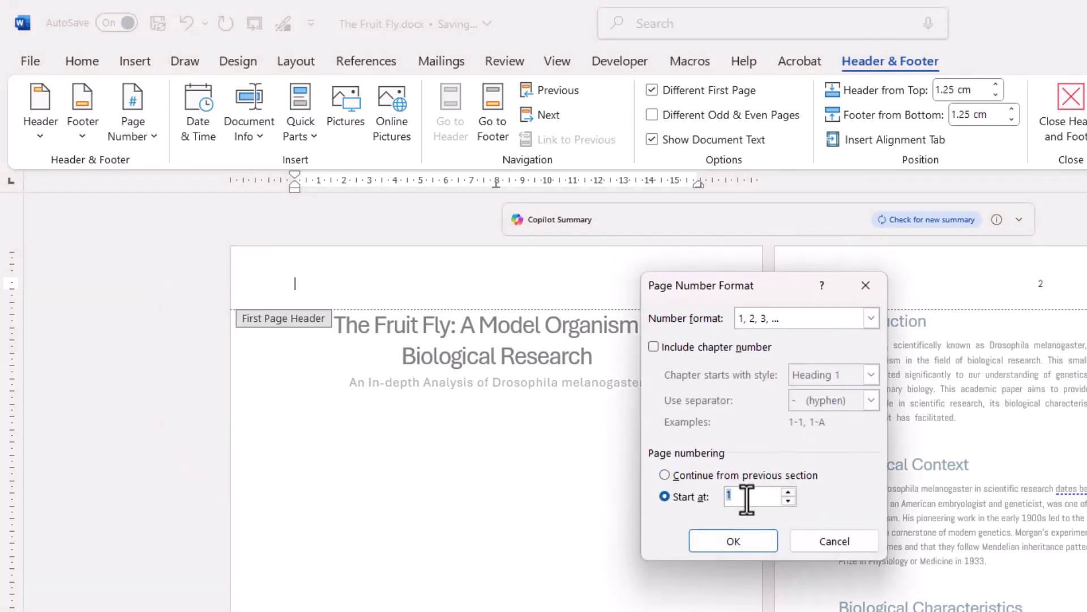
text(0)
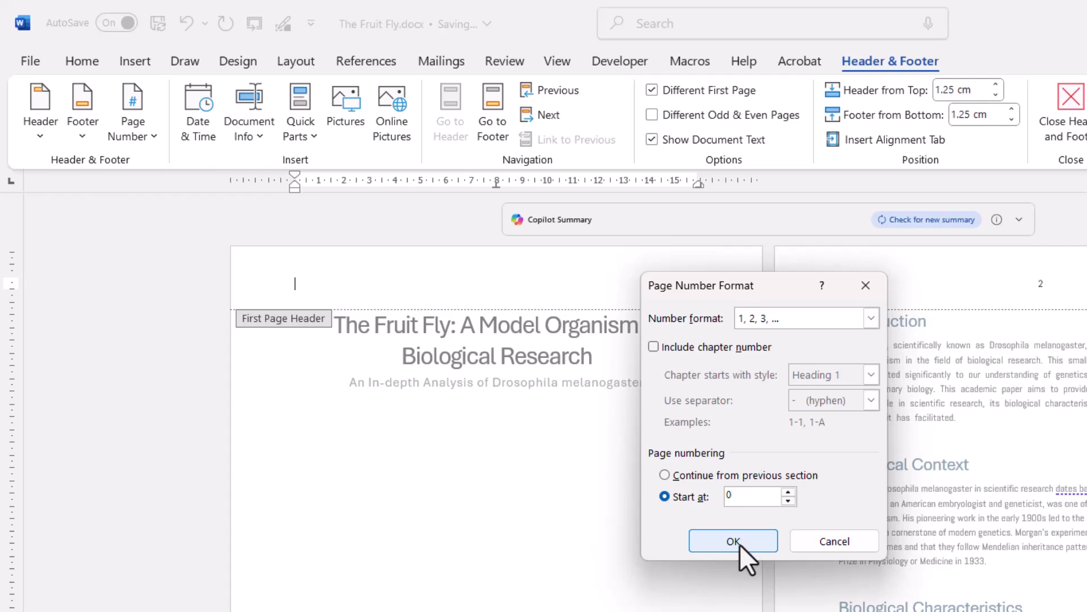
click(741, 543)
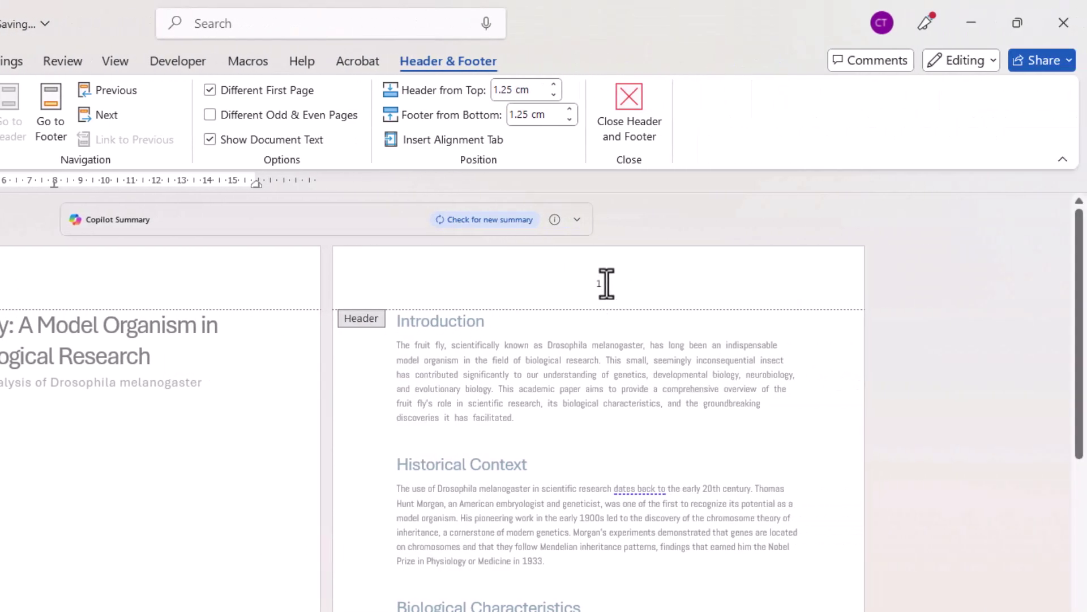
Step: Check the page numbers in the following pages' headers and open the page number format settings
scroll(606, 326, down, 10)
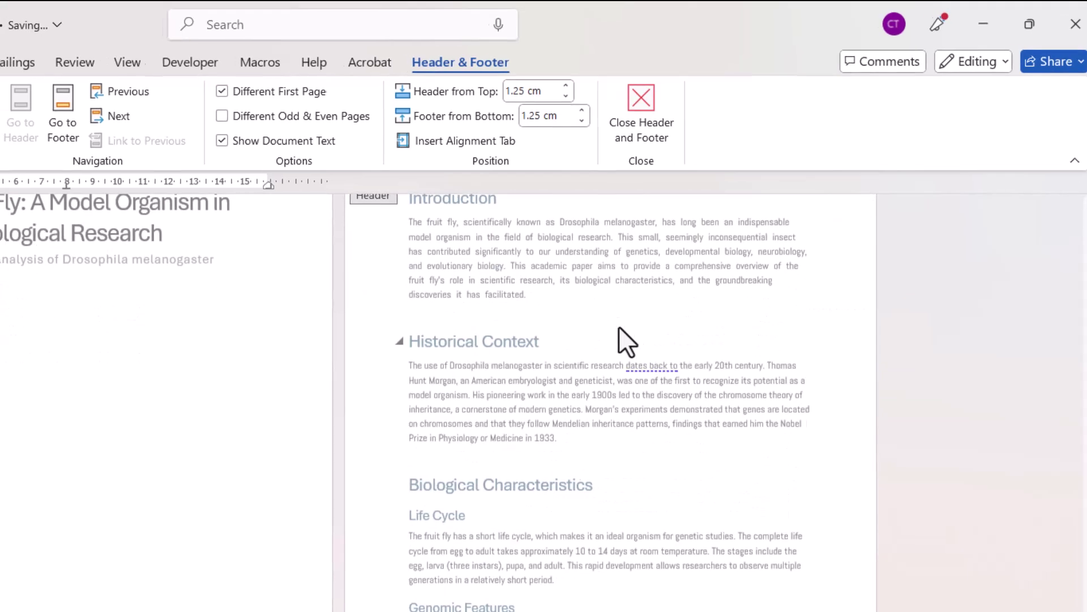
scroll(311, 550, down, 5)
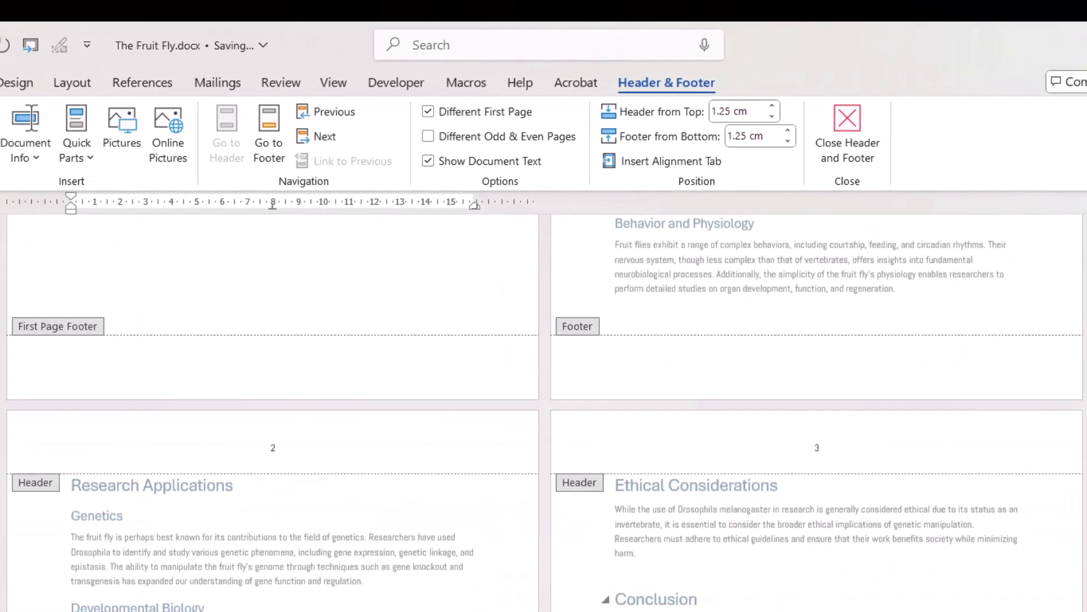
scroll(544, 397, up, 10)
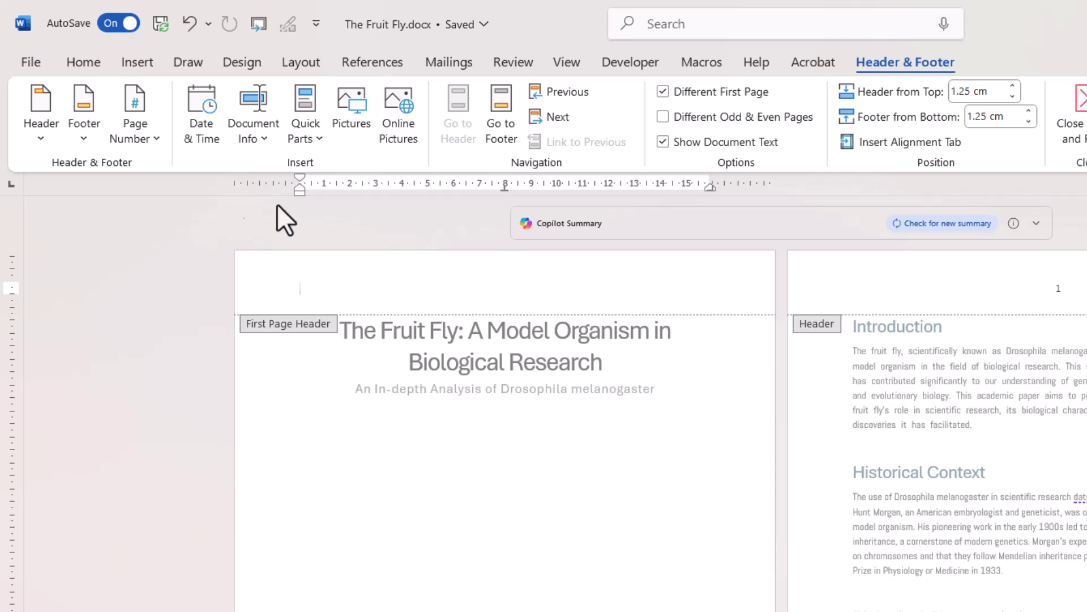
click(149, 140)
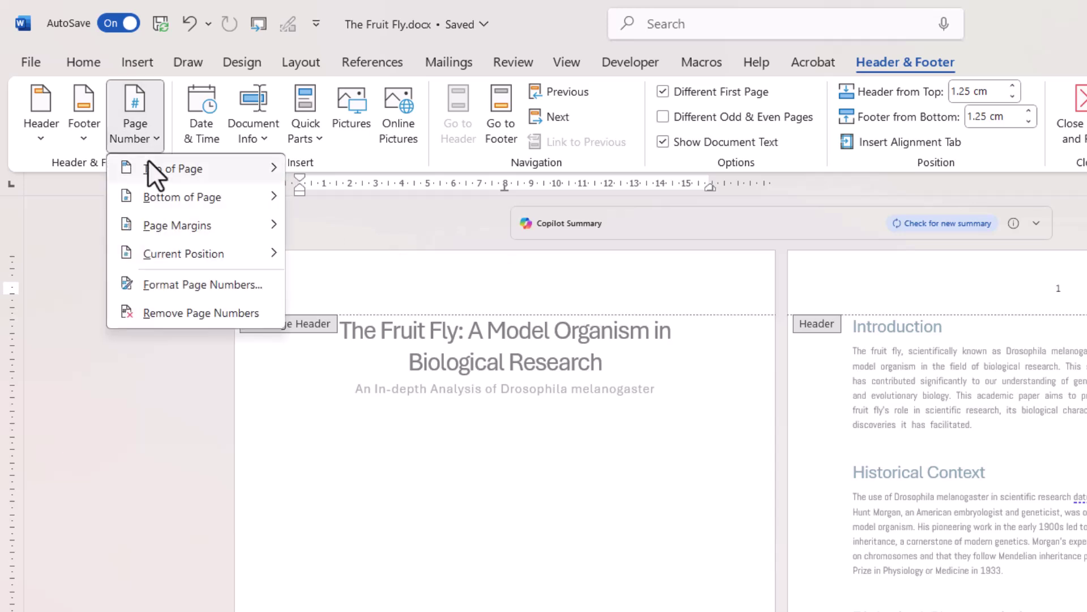
click(173, 283)
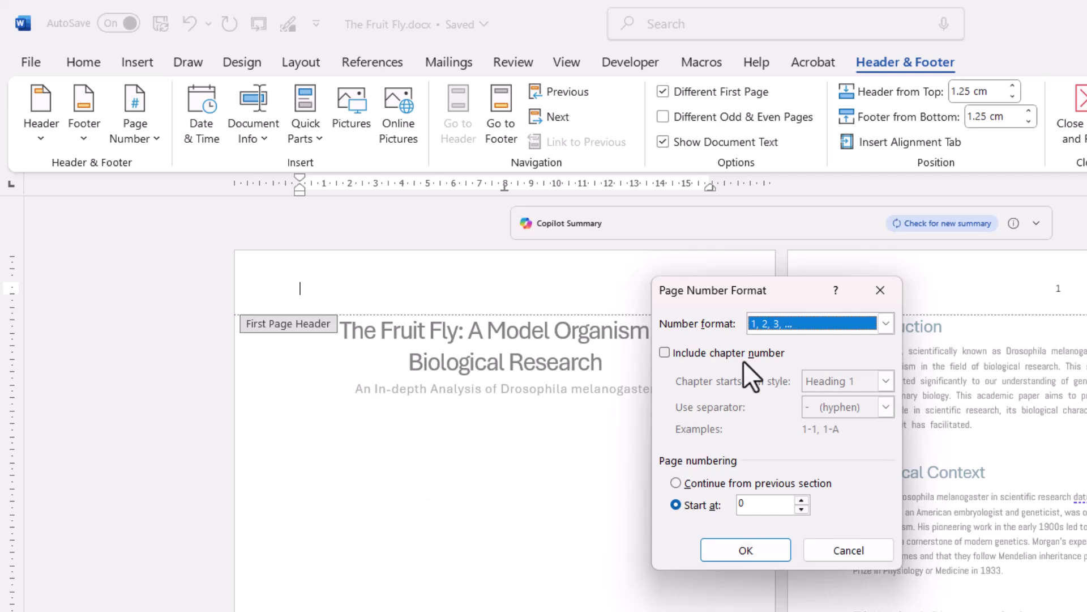